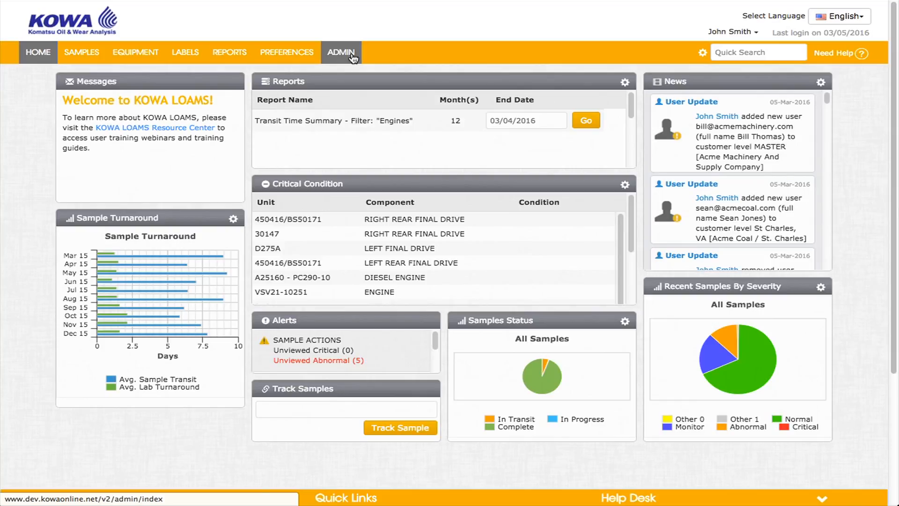
- Start adding a new user to Acme Machinery And Supply Company, MASTER, and enter the user's first and last name
left_click(353, 58)
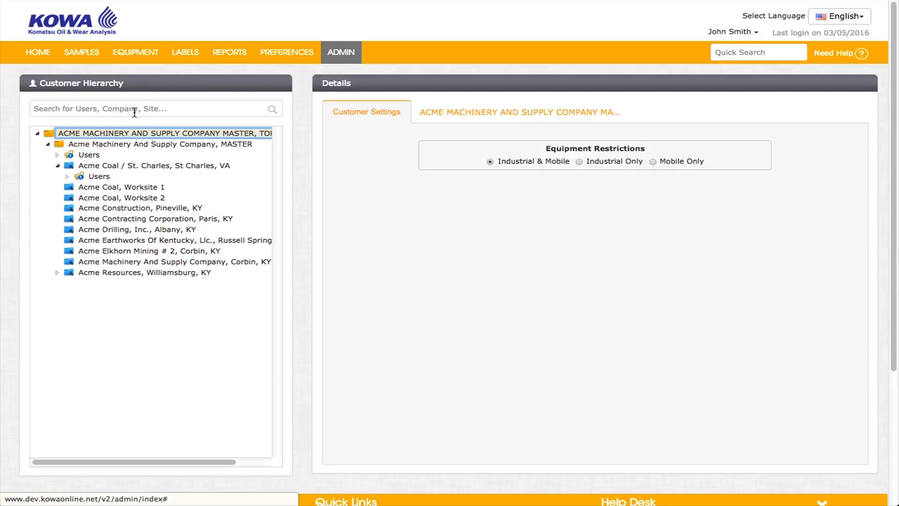
left_click(131, 145)
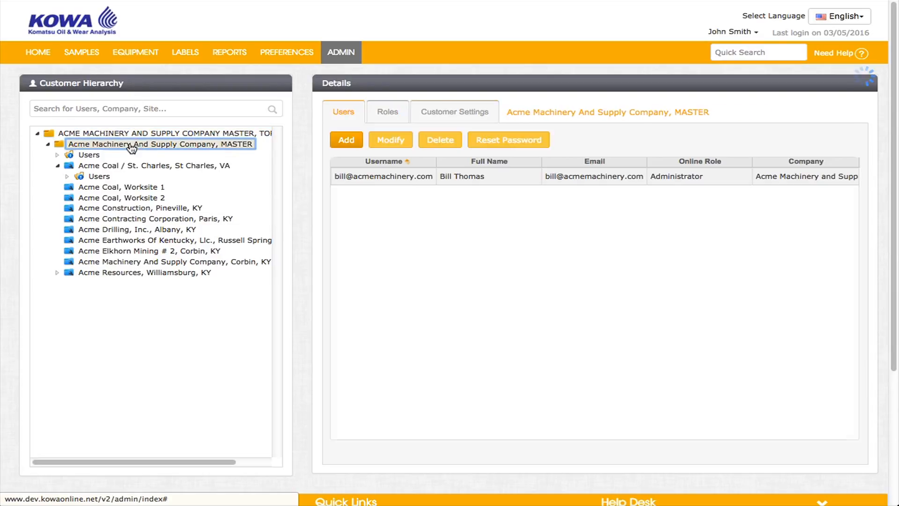
left_click(346, 141)
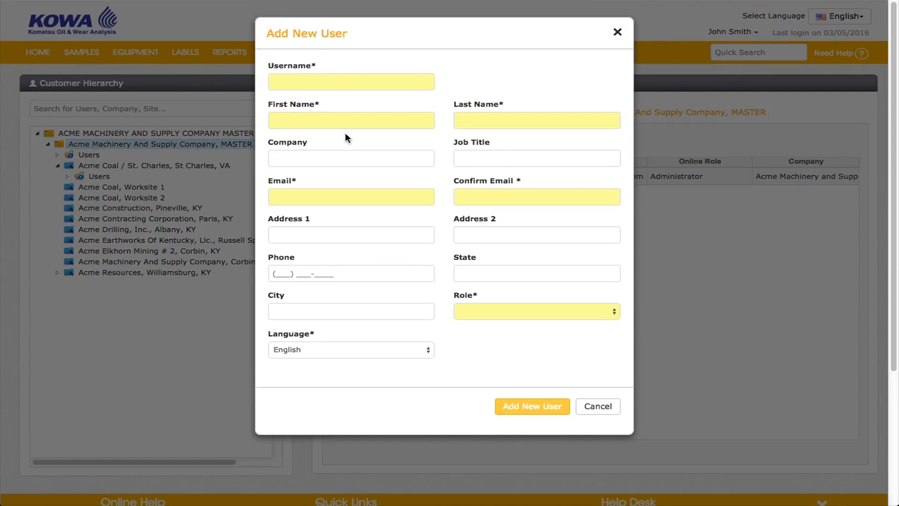
left_click(353, 121)
key("Tab")
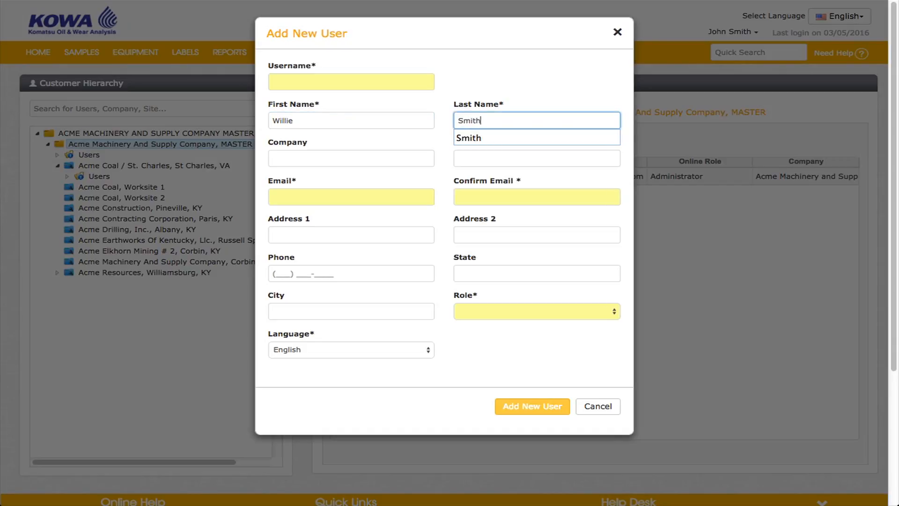
- Fill in the new user's username and set the company to Acme
left_click(294, 81)
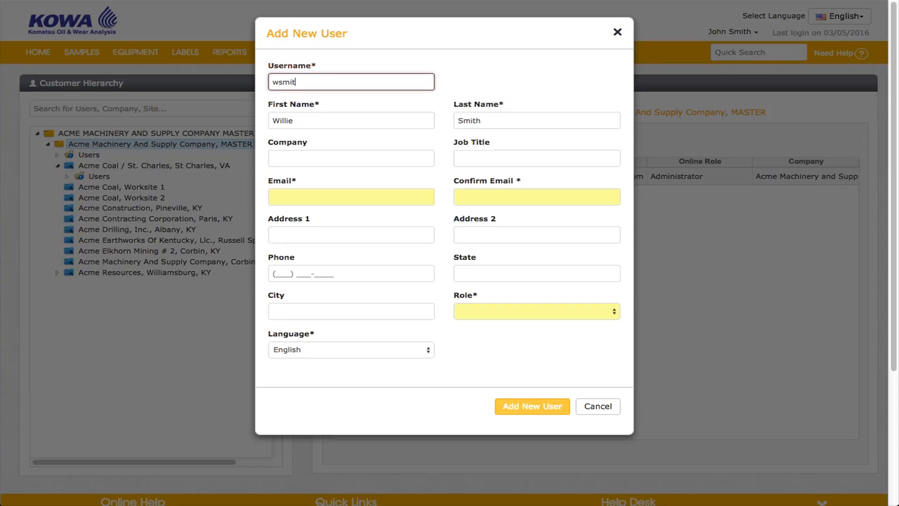
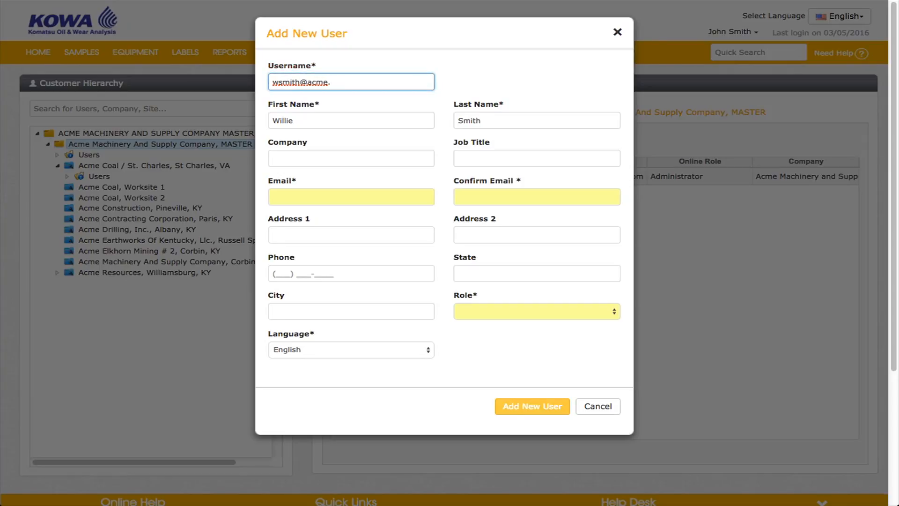
left_click(331, 160)
type("Acme")
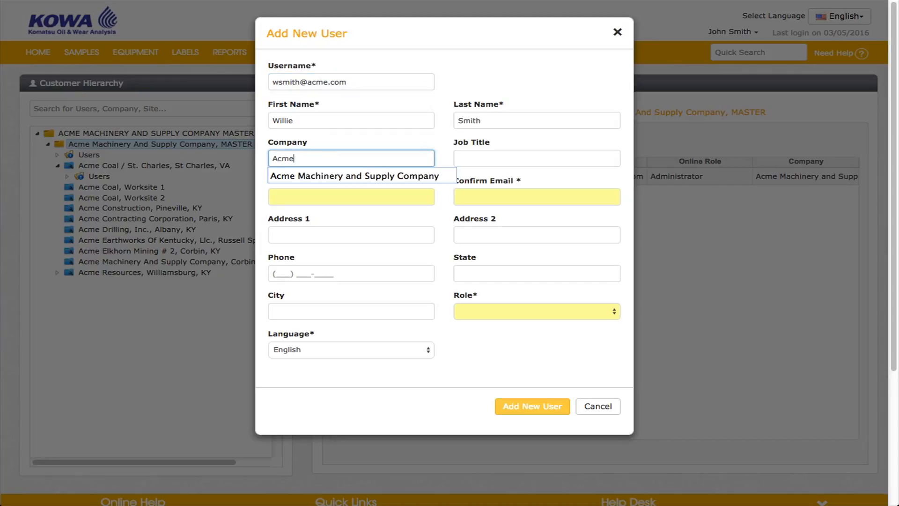
key("Tab")
key("Tab")
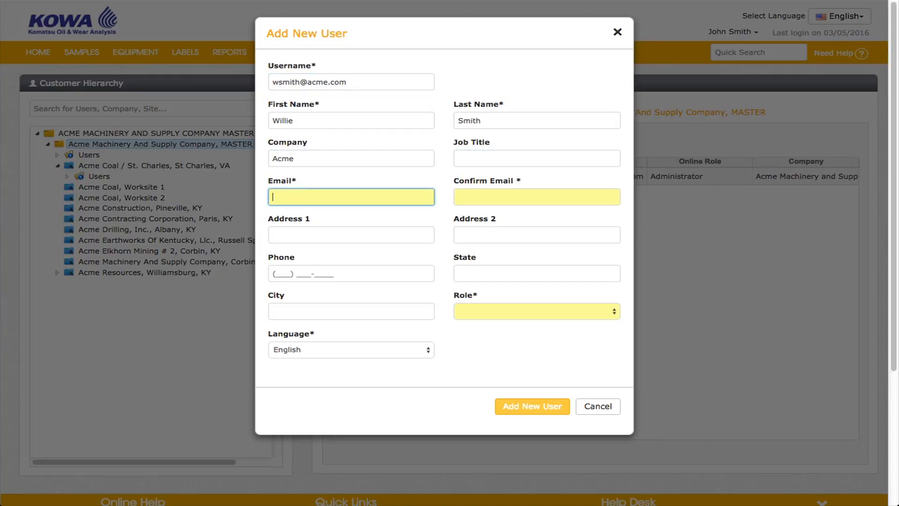
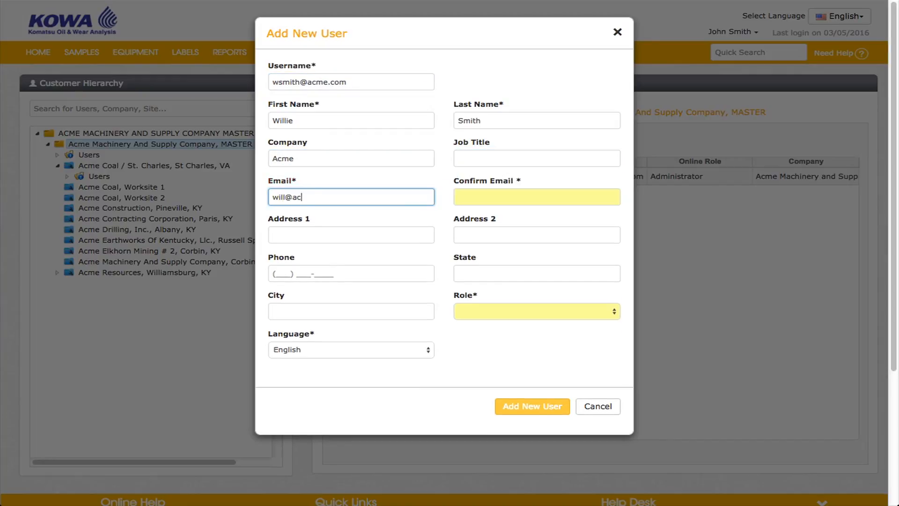
- Fill in the new user's email address and repeat it as confirmation
key("Tab")
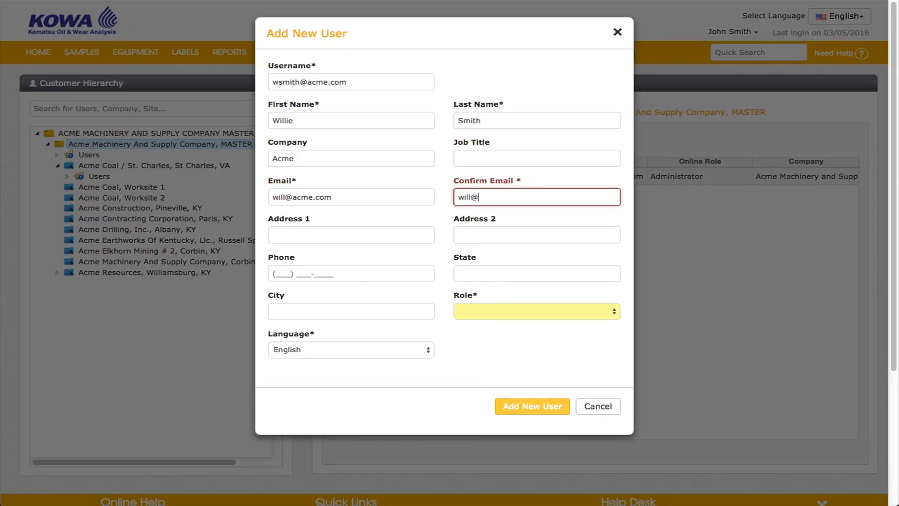
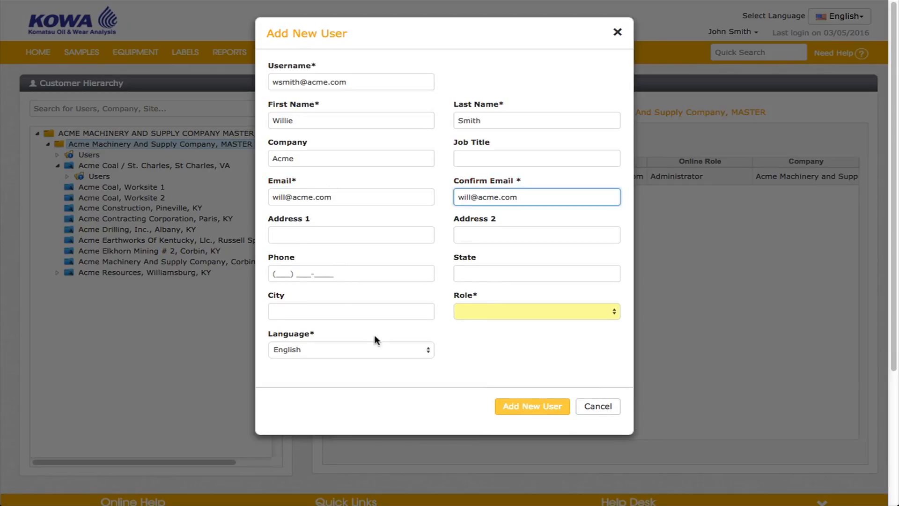
- Set the new user's language to English and role to Sampler+Reports, and add the user
left_click(387, 351)
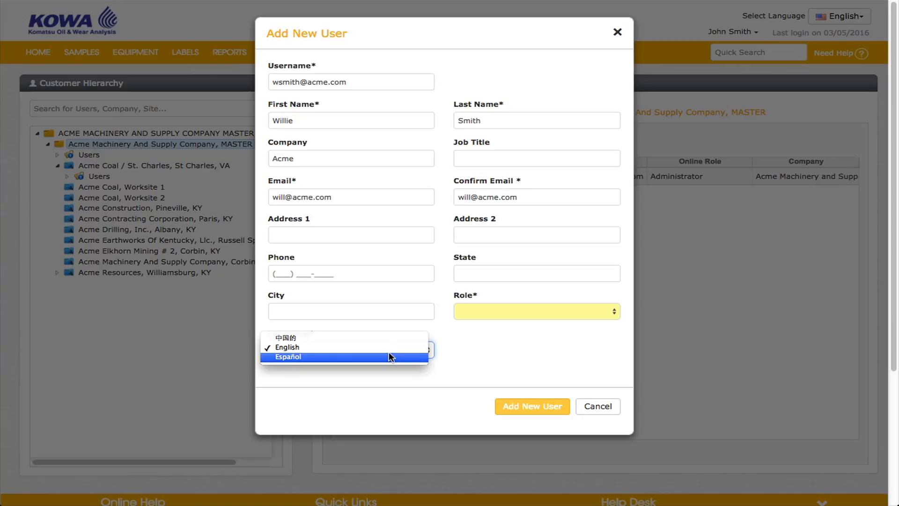
left_click(387, 347)
left_click(595, 314)
left_click(595, 312)
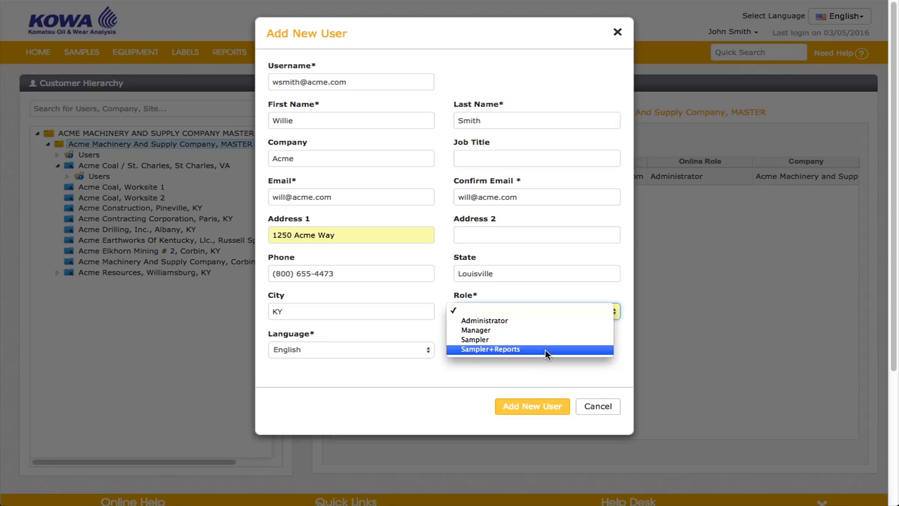
left_click(545, 349)
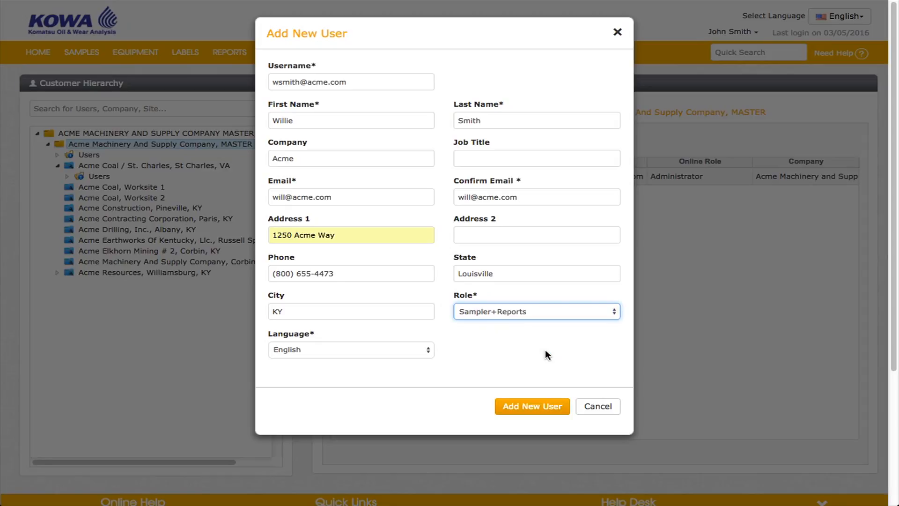
left_click(529, 411)
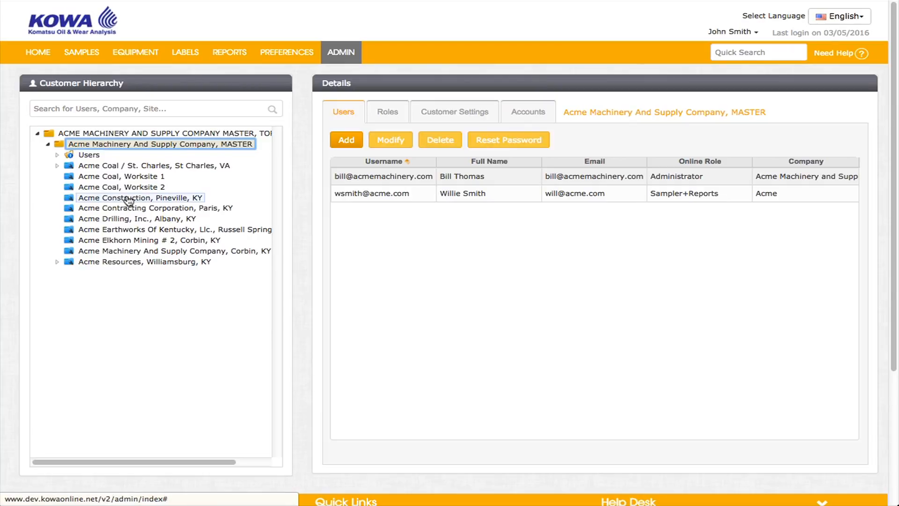
- Expand the MASTER company's users and review the new Sampler+Reports user's editable details without changing them
left_click(67, 155)
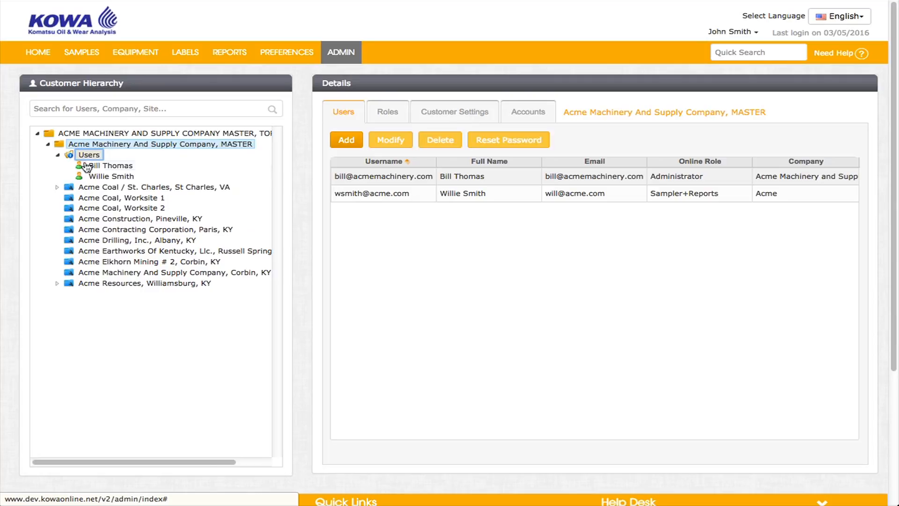
left_click_drag(103, 180, 103, 180)
left_click(462, 197)
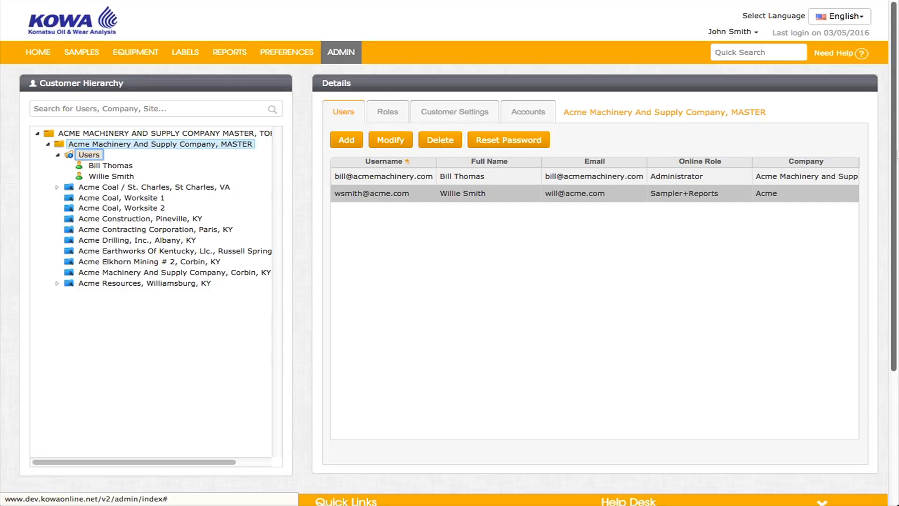
left_click(391, 146)
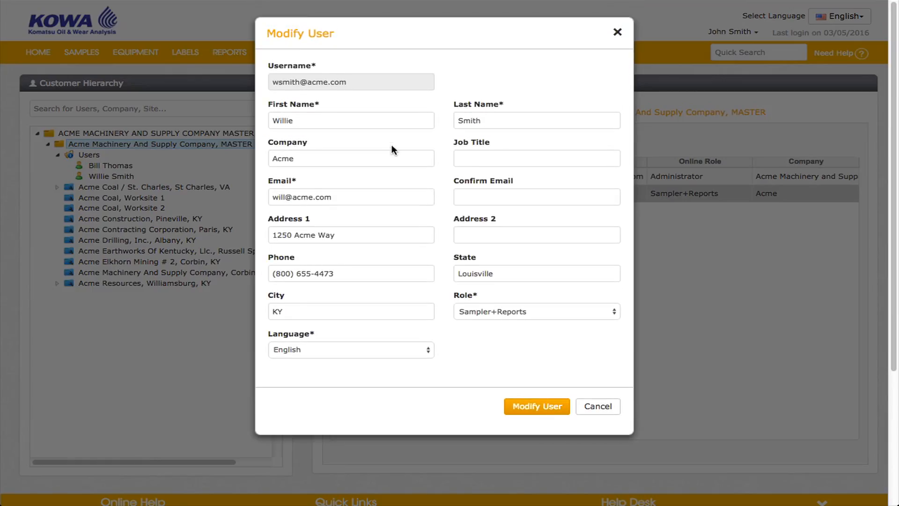
left_click(618, 31)
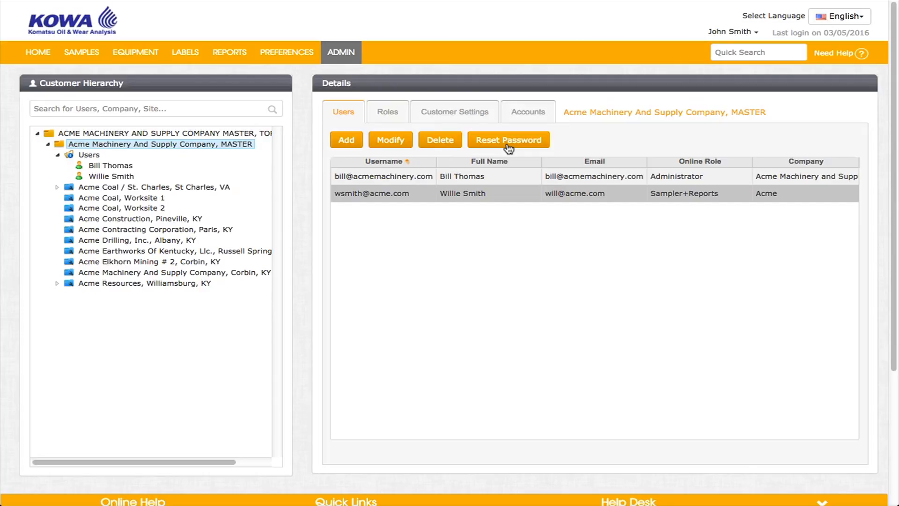
- Start a new role for the MASTER company and name it "custom role"
left_click(388, 117)
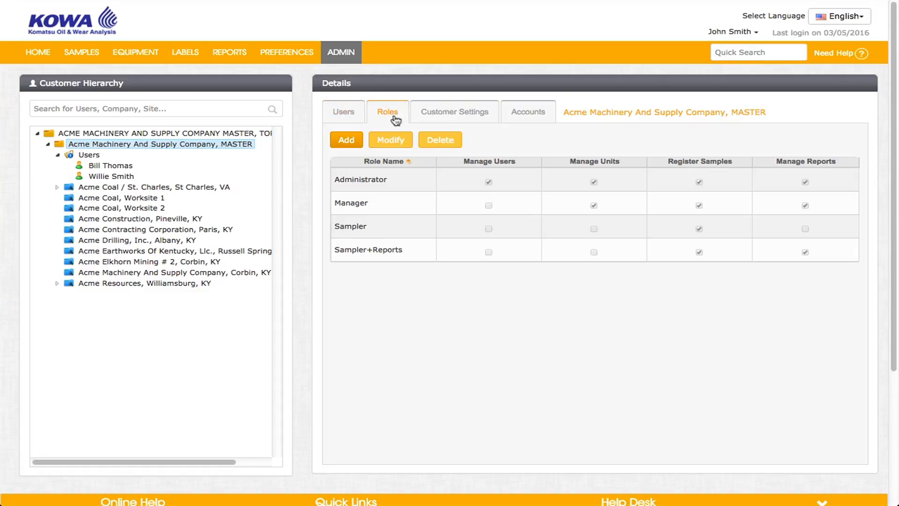
left_click(354, 140)
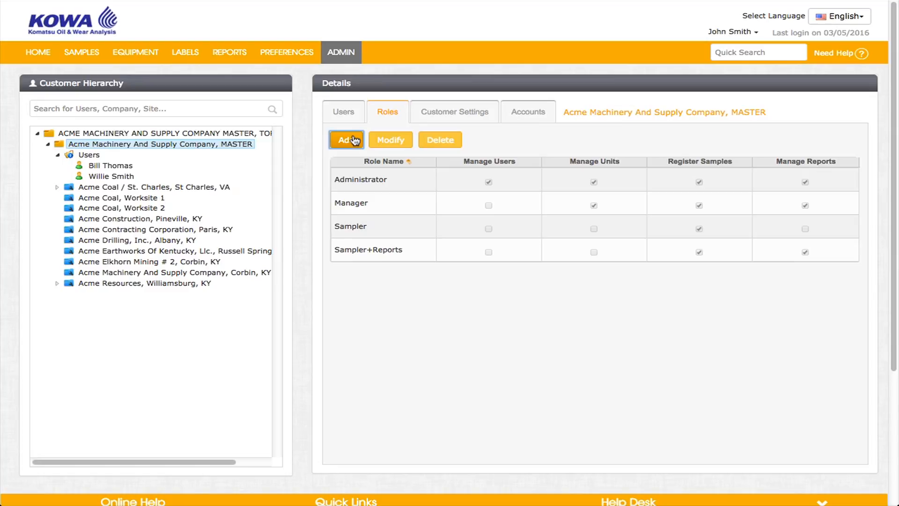
left_click(345, 83)
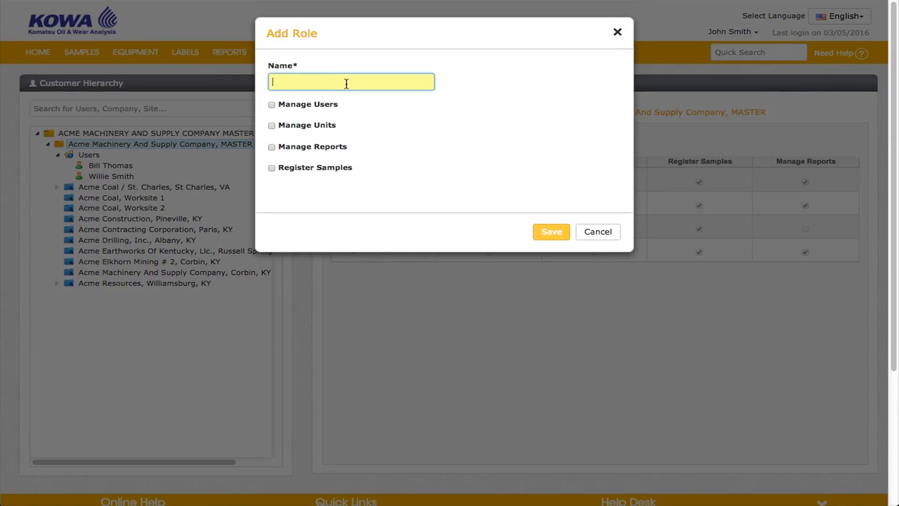
type("cust")
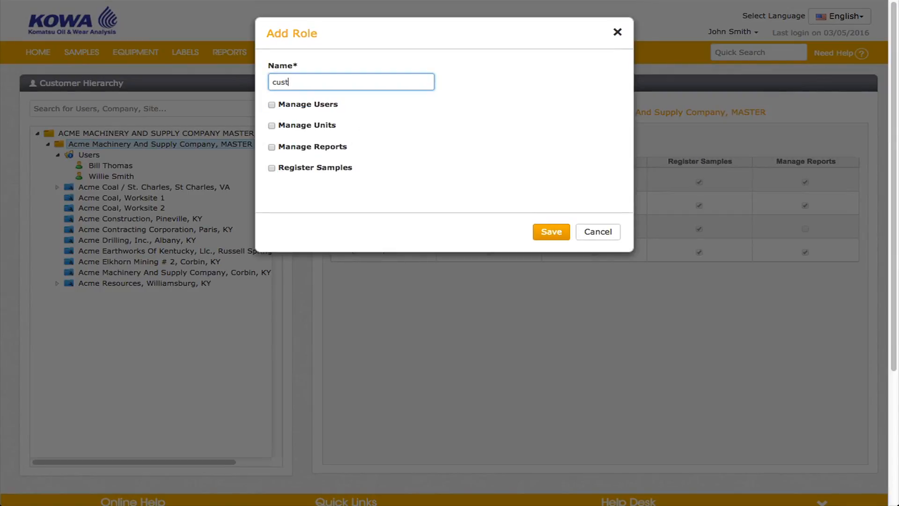
type("om role")
- Give the new role only the Manage Users and Manage Units permissions, and save it
left_click(272, 105)
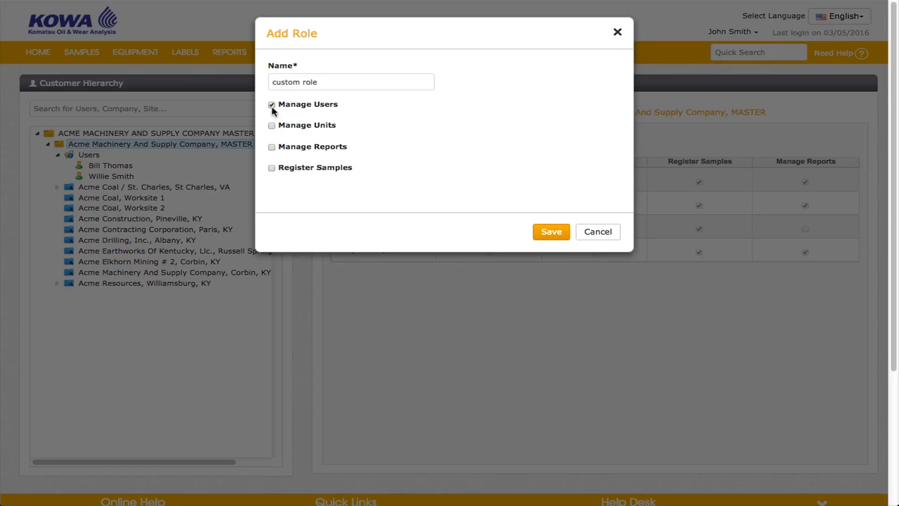
left_click(272, 125)
left_click(272, 148)
left_click(272, 170)
left_click(272, 147)
left_click(542, 231)
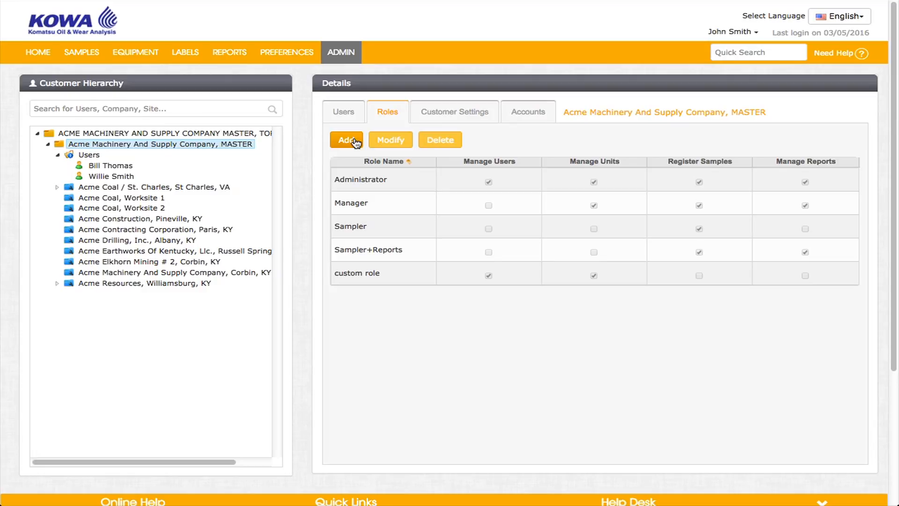
- Review the MASTER company's equipment restrictions and accounts, and inspect the account details of Acme Coal, Worksite 1
left_click(466, 114)
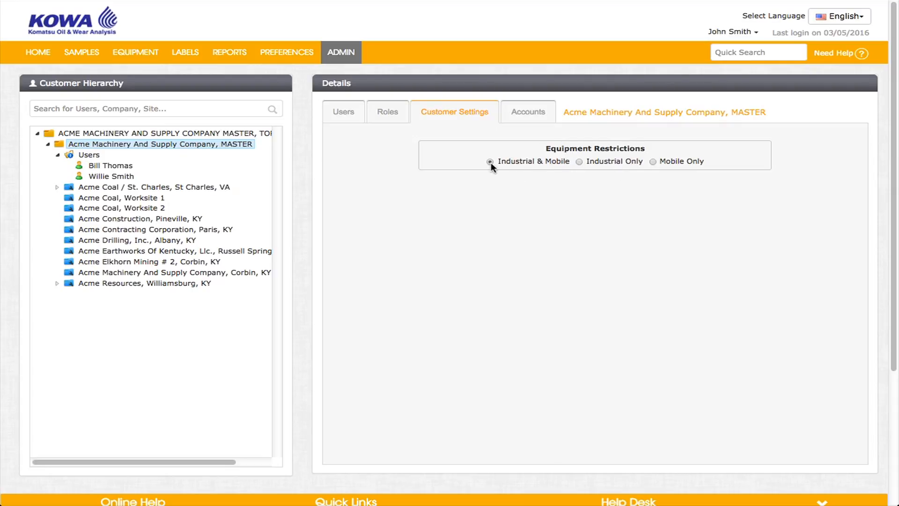
left_click(529, 118)
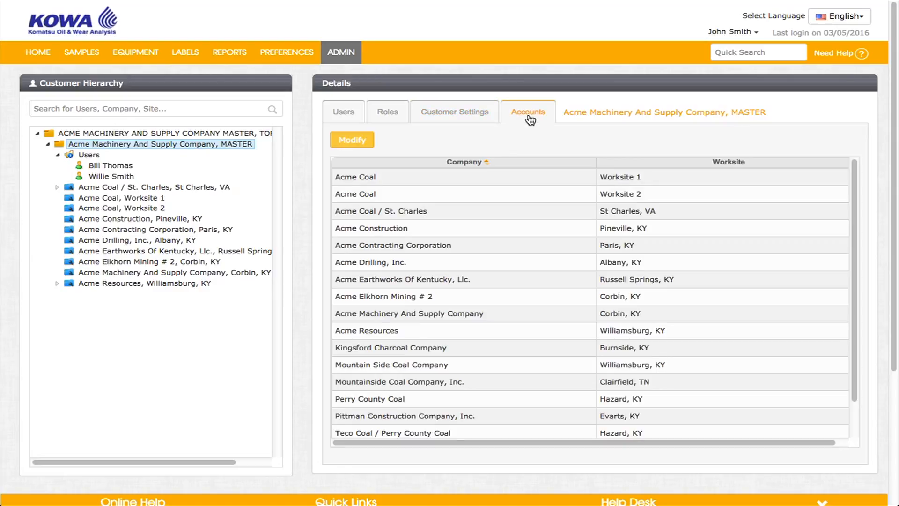
left_click(479, 176)
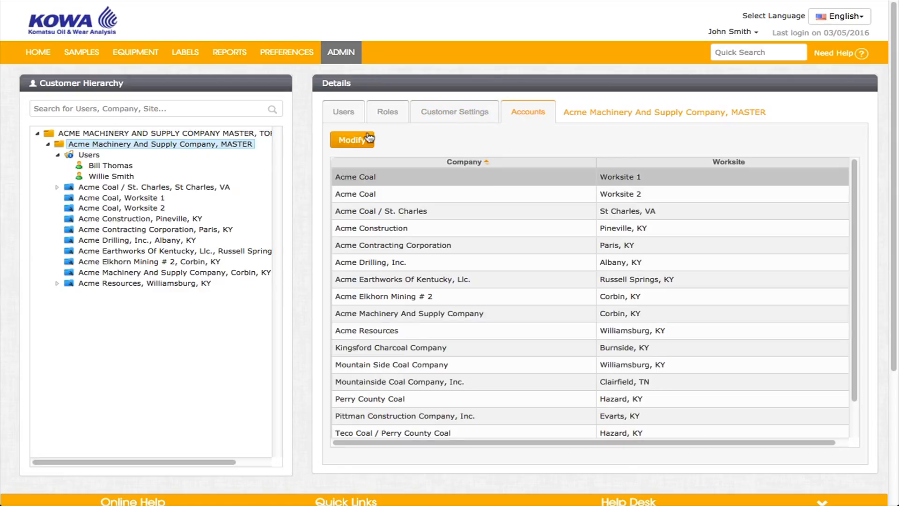
left_click(361, 140)
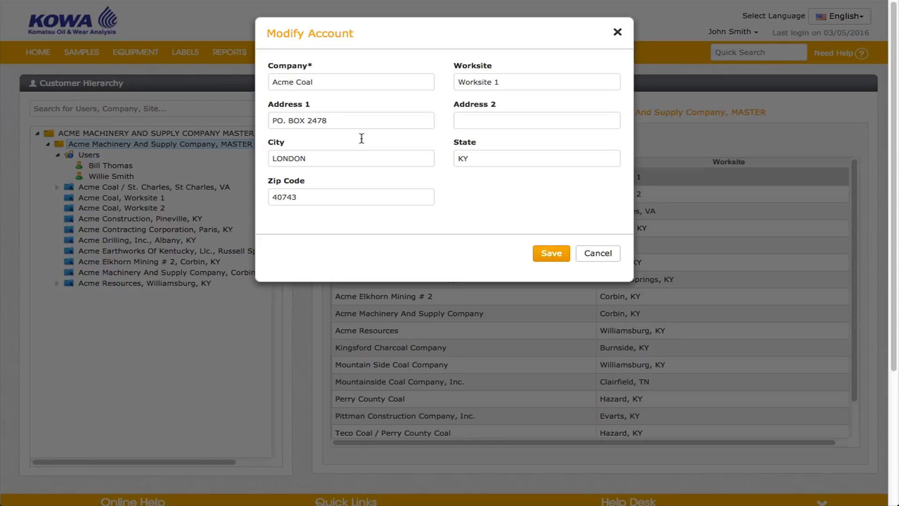
left_click(618, 33)
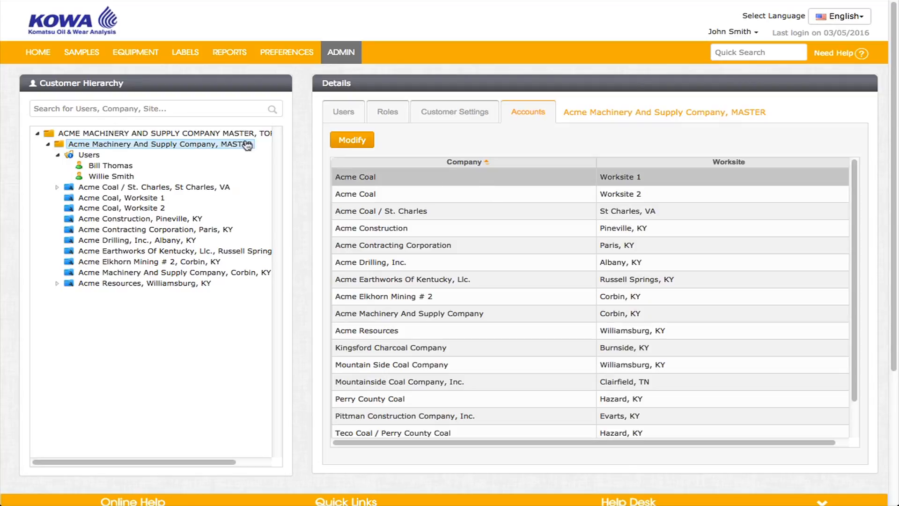
- Search the customer hierarchy for "acme" and go to the user with the acmecoal account
left_click(196, 109)
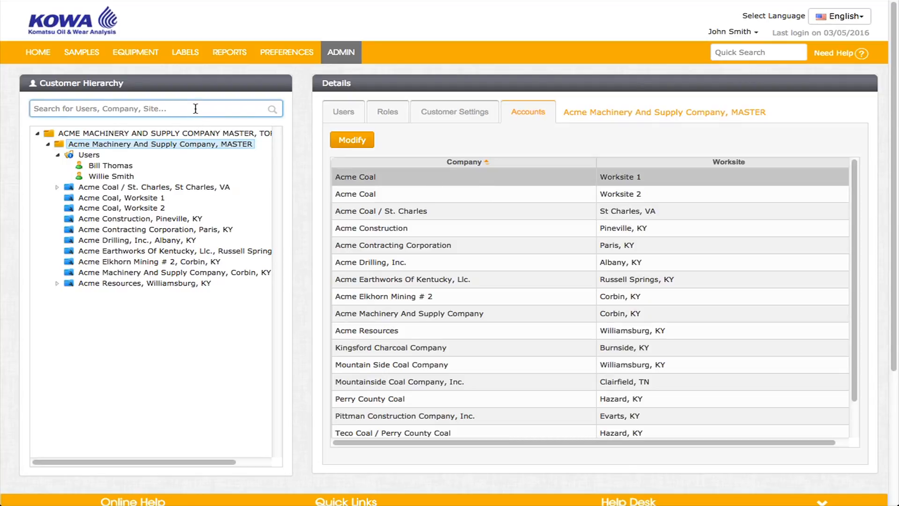
type("acme")
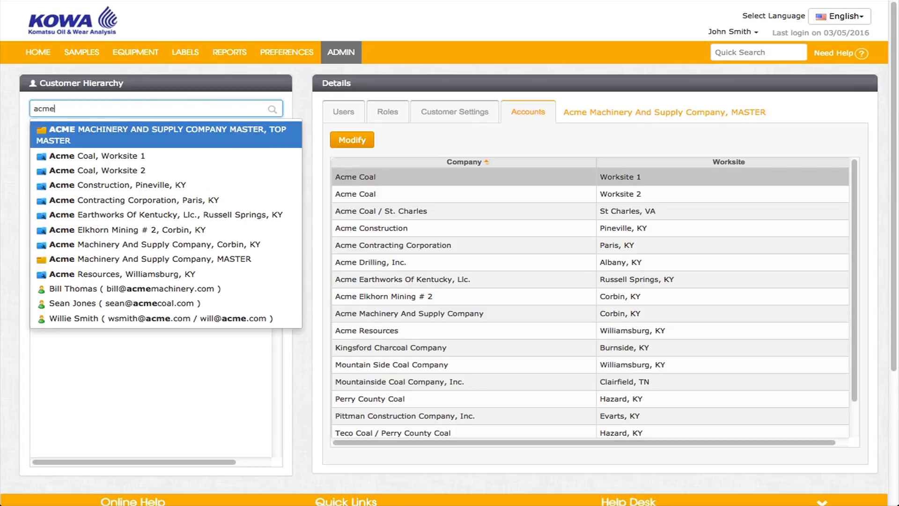
left_click(170, 302)
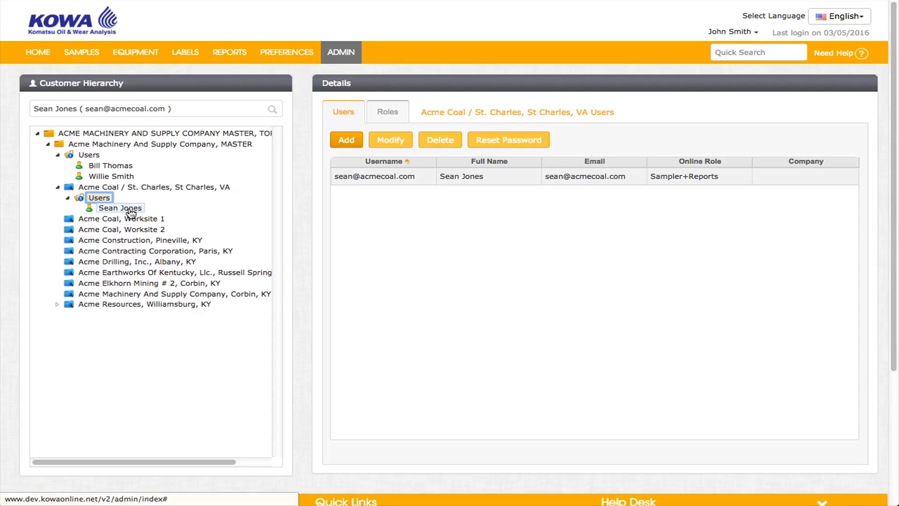
- Move the Acme Coal / St. Charles user up to Acme Machinery And Supply Company, MASTER, copying their e-mail into the confirmation field, and save
left_click_drag(131, 213, 119, 145)
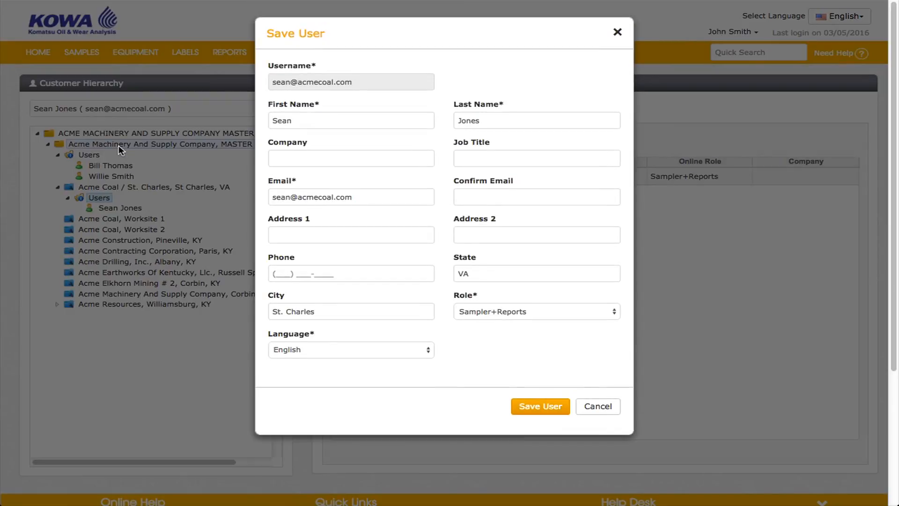
left_click_drag(384, 197, 261, 196)
right_click(297, 201)
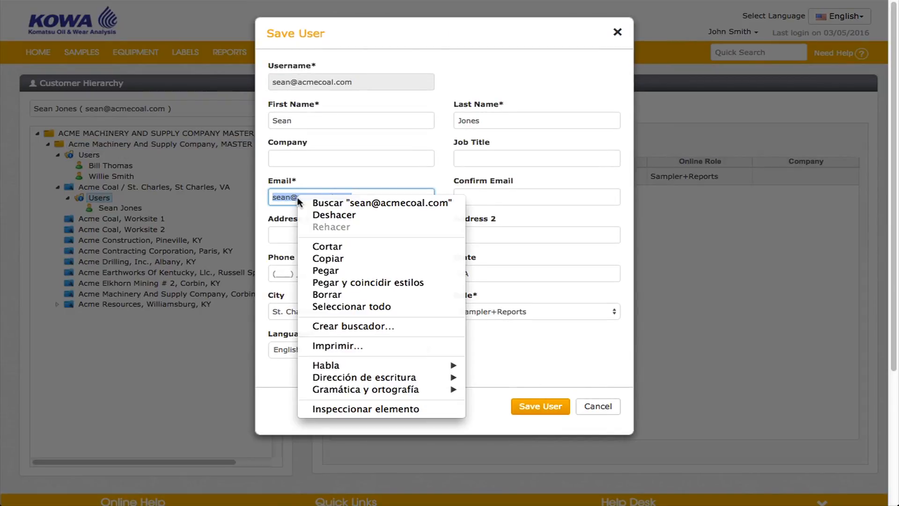
left_click(347, 259)
left_click(492, 203)
right_click(493, 204)
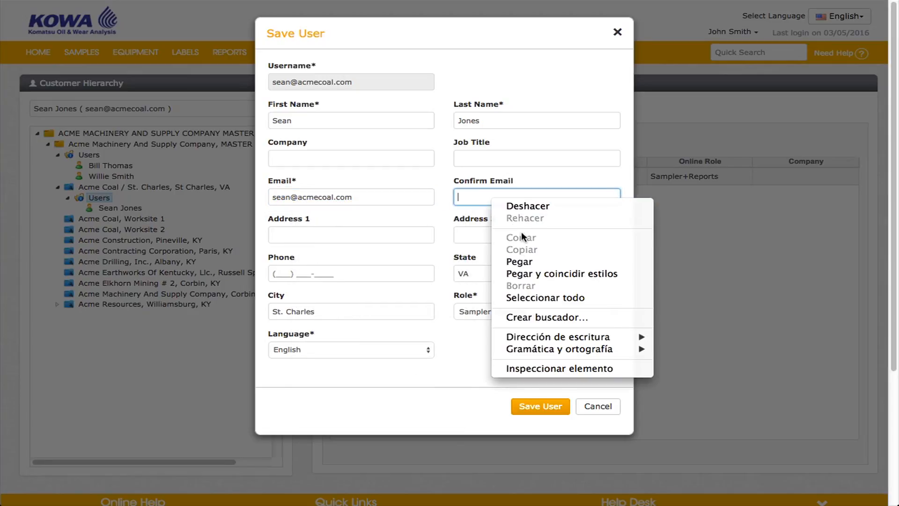
left_click(519, 262)
left_click(534, 410)
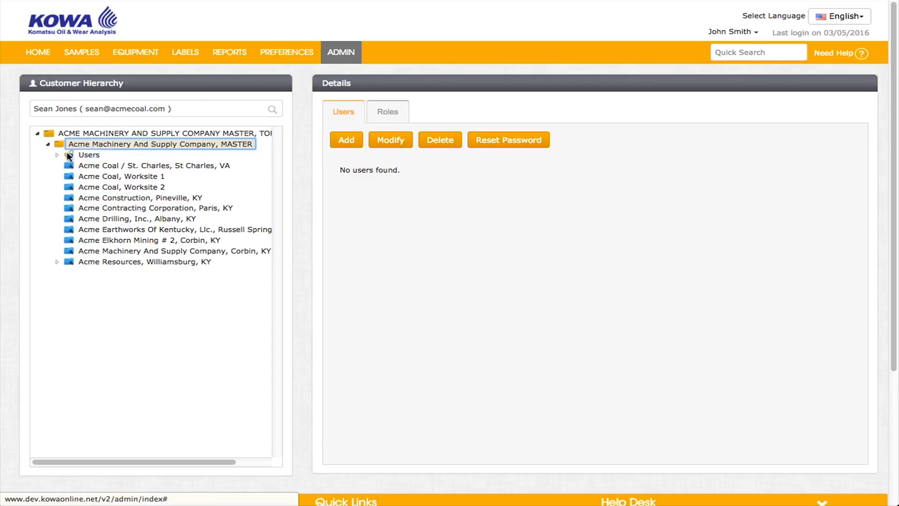
- Find the moved user under the MASTER company's users and display the full list of customers in their data access
double_click(65, 155)
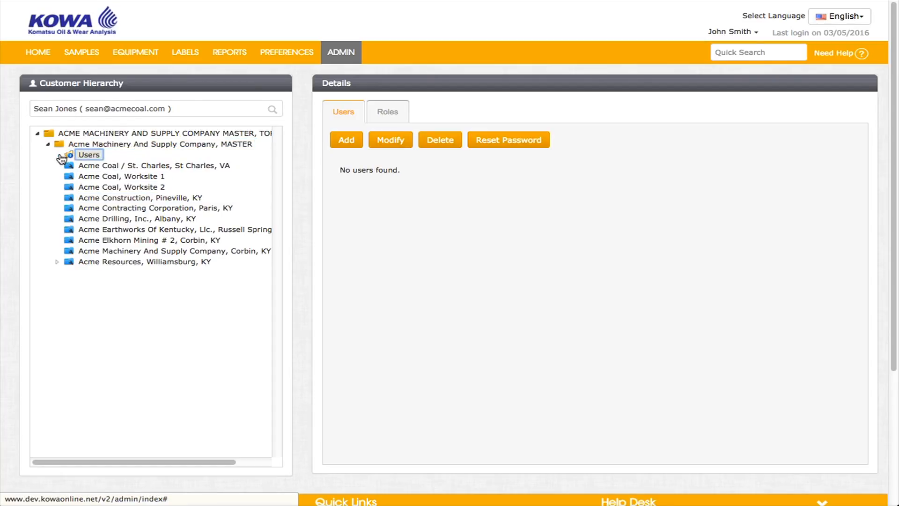
left_click(109, 176)
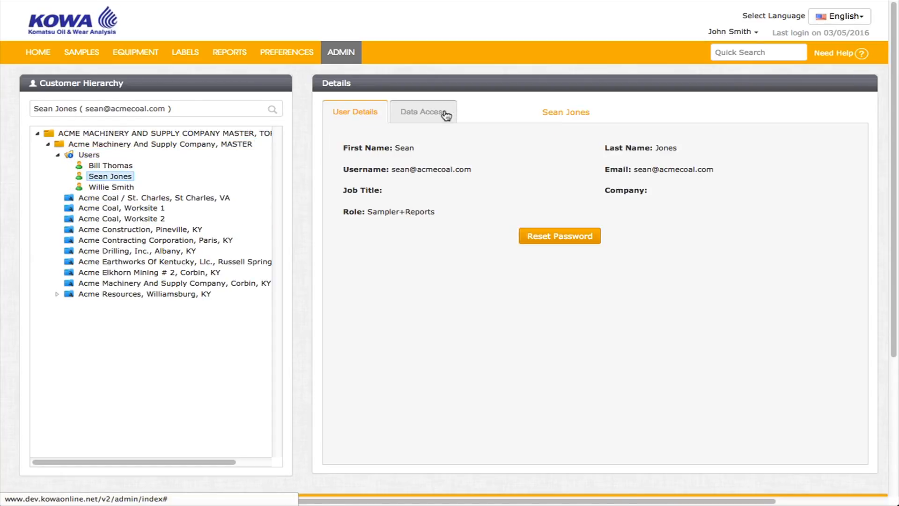
left_click(443, 114)
left_click(339, 152)
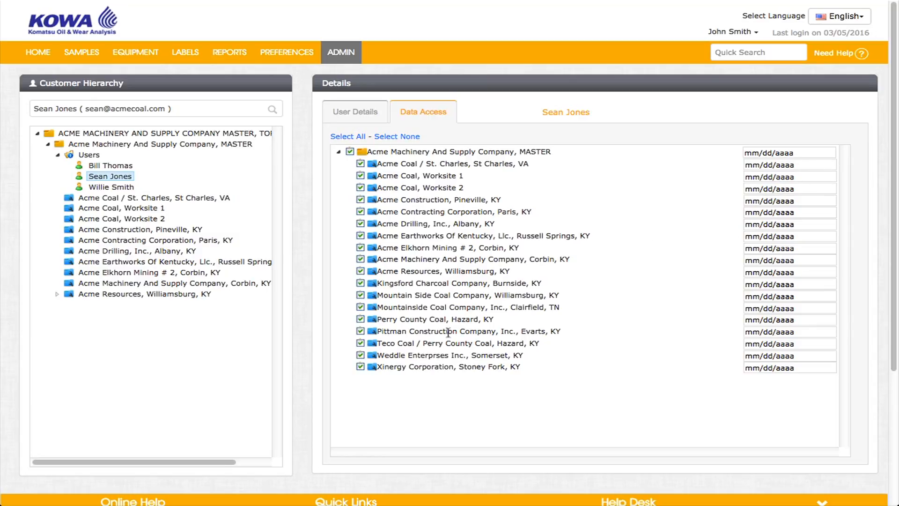
- Revoke the user's data access to Mountainside Coal Company through Xinergy Corporation, and to Acme Coal / St. Charles, Worksite 1 and Worksite 2
left_click(358, 366)
left_click(359, 356)
left_click(359, 344)
left_click(360, 331)
left_click(360, 320)
left_click(360, 308)
left_click(359, 164)
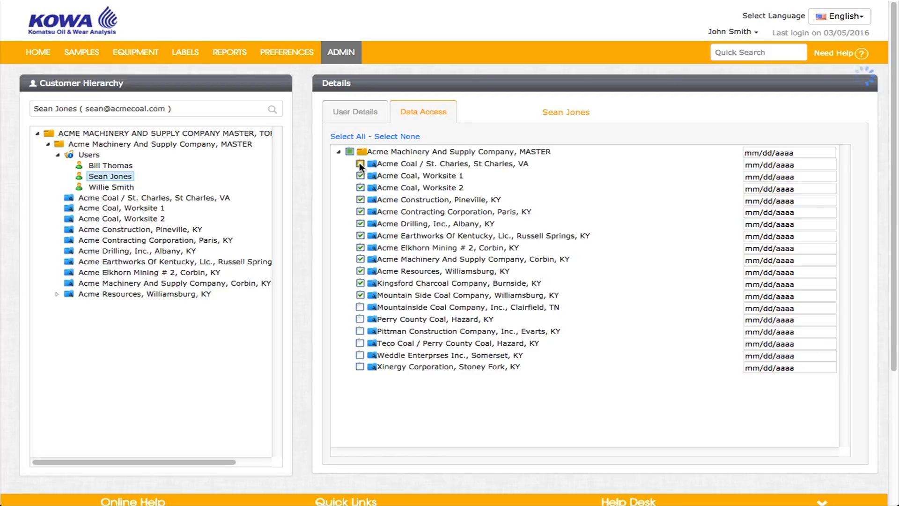
left_click(360, 175)
left_click(360, 188)
- Review the details and expanded data access list of the first user under the MASTER company
left_click(114, 167)
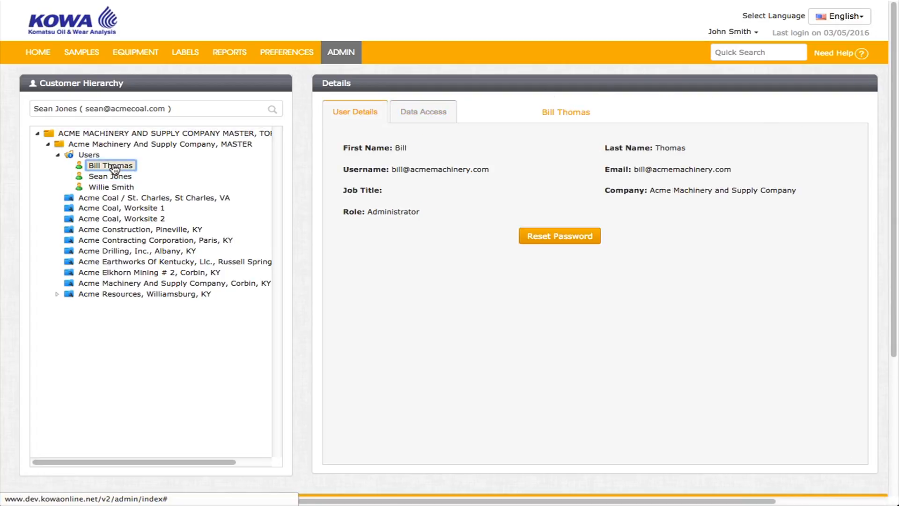
left_click(435, 105)
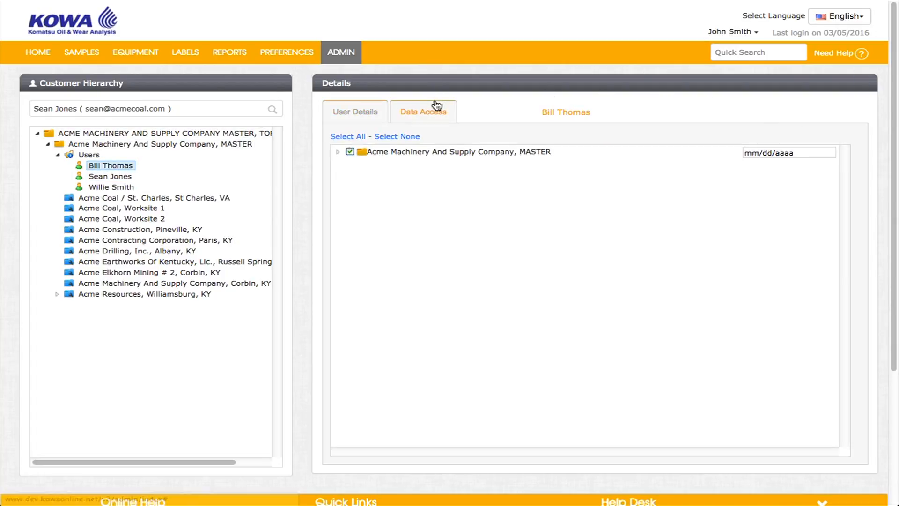
left_click(338, 151)
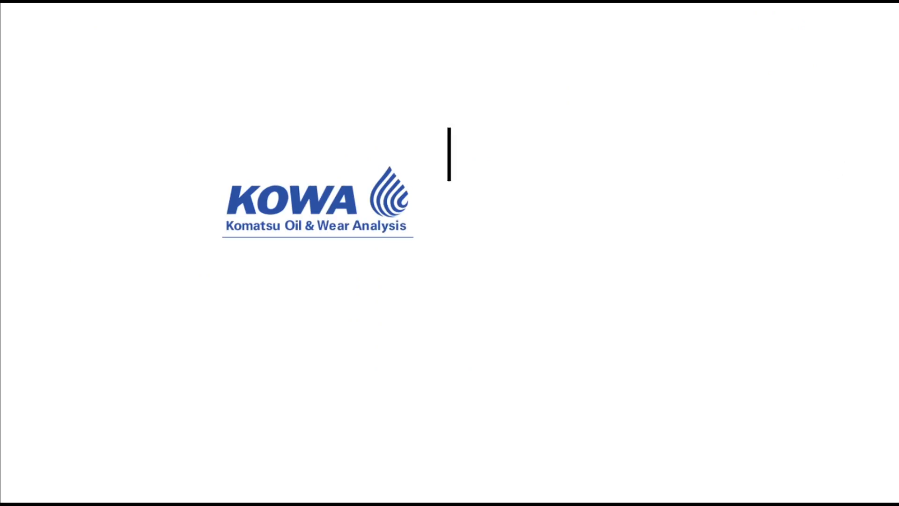